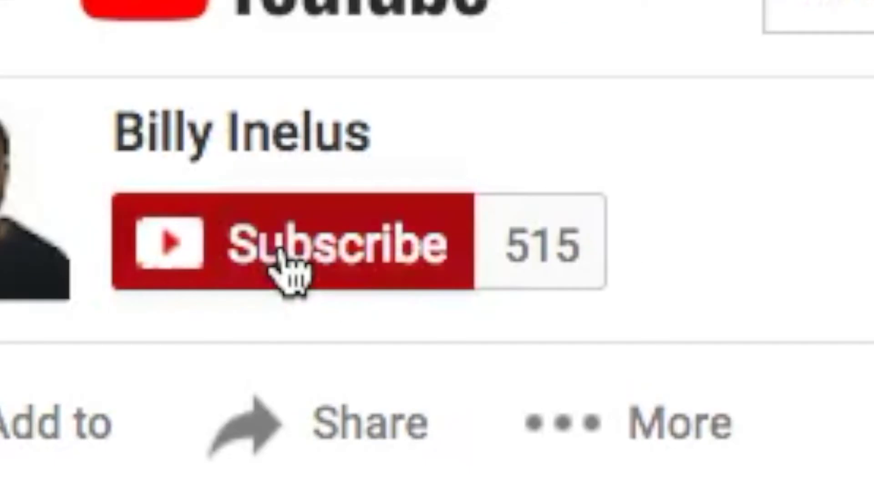
Subscribe to the YouTube channel and select its notification bell.
click(283, 258)
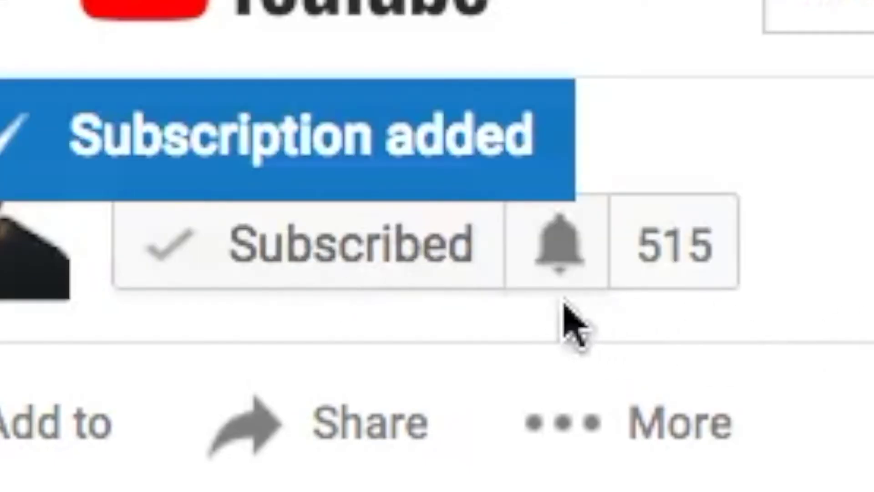
click(542, 262)
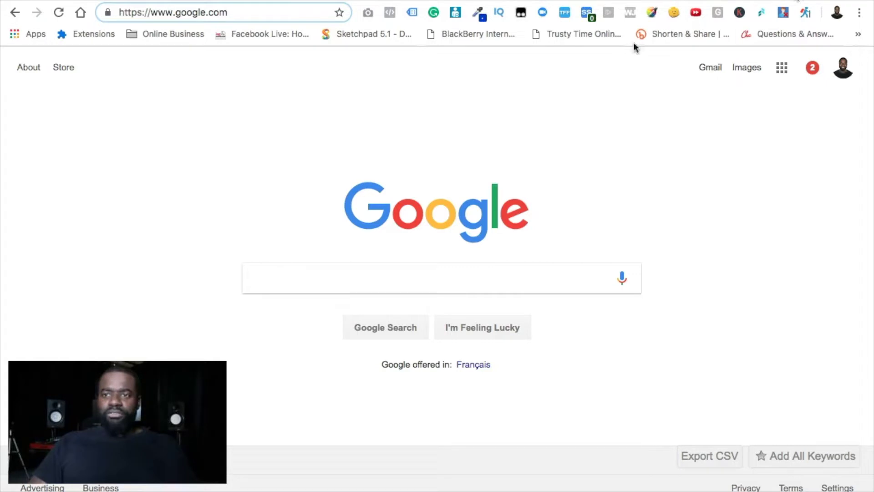
Search Google for "obs" and open the Open Broadcaster Software download page from the results.
click(390, 282)
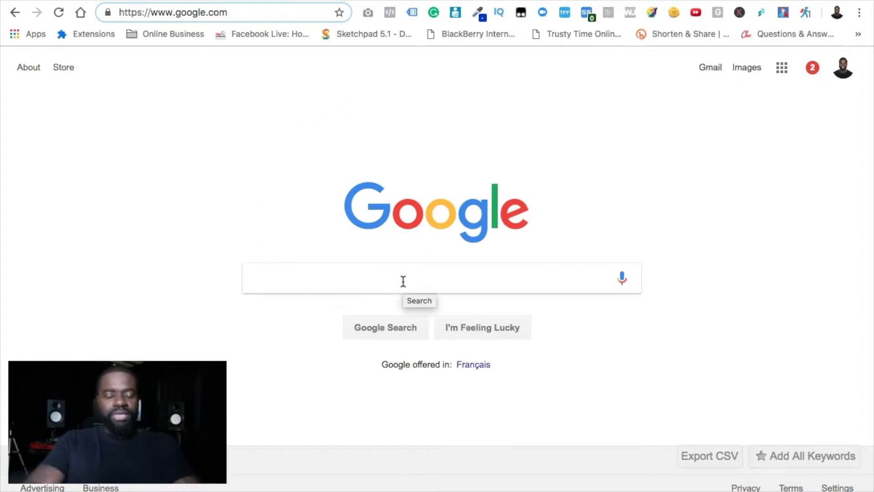
text(obs)
key(Return)
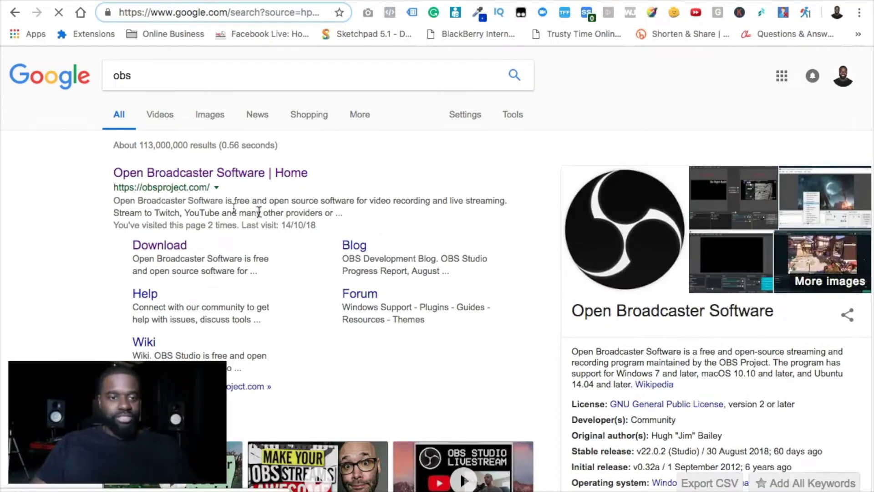
click(162, 245)
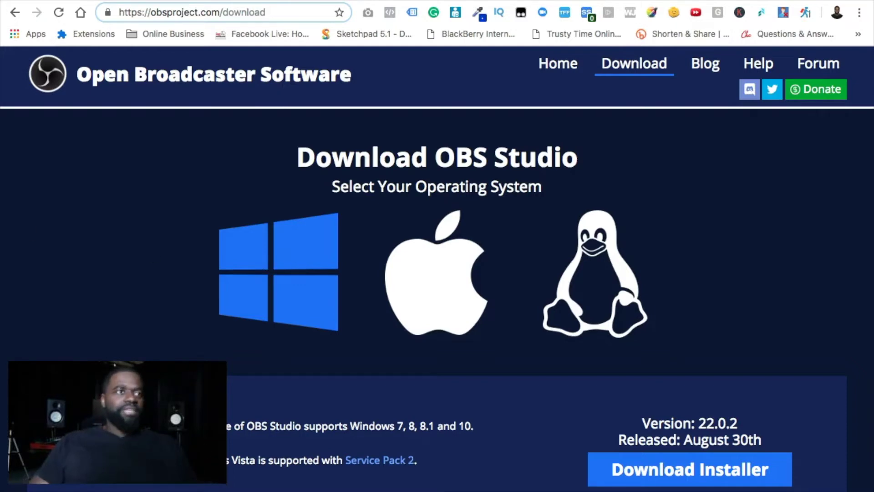
Switch to OBS and stop the stream that is currently running.
click(15, 164)
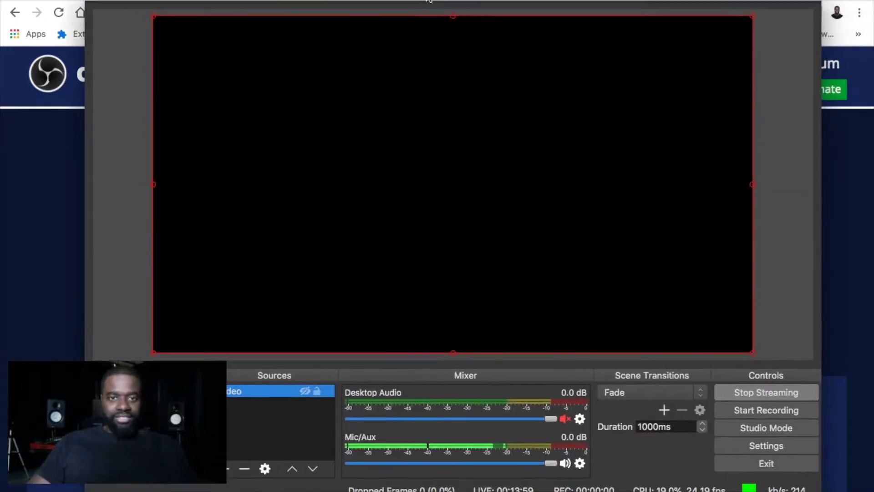
drag(428, 1, 409, 16)
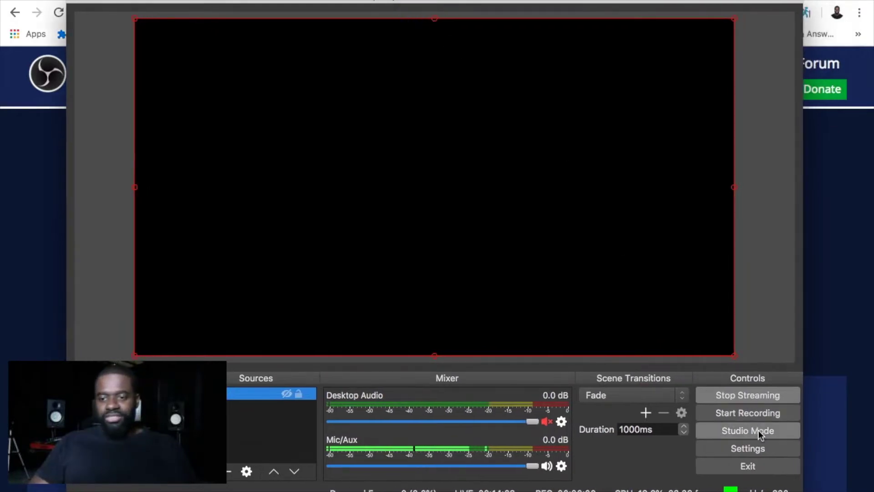
click(741, 395)
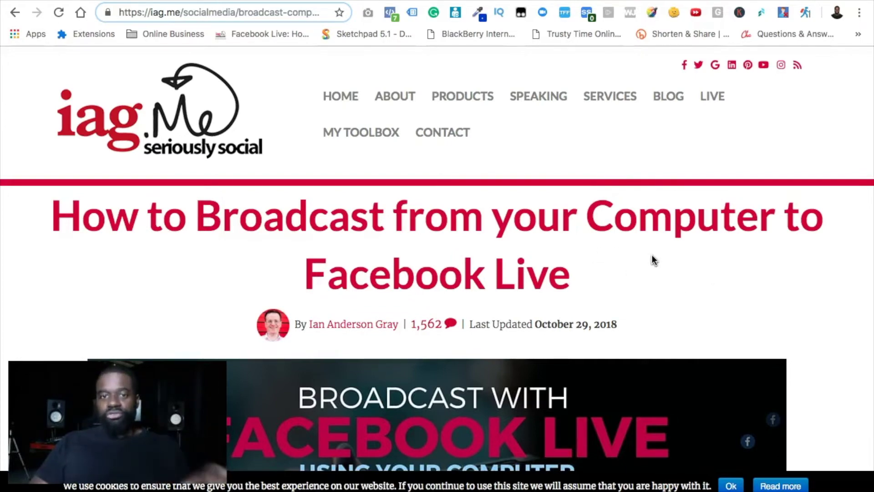
Open the Go Live on Facebook dialog from the Facebook Live button section of the iag.me article.
scroll(640, 252, down, 5)
scroll(641, 251, down, 10)
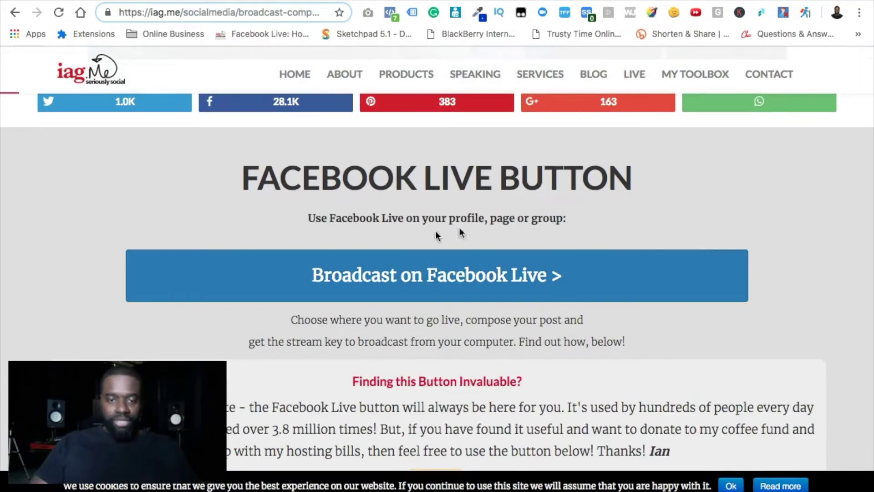
click(458, 284)
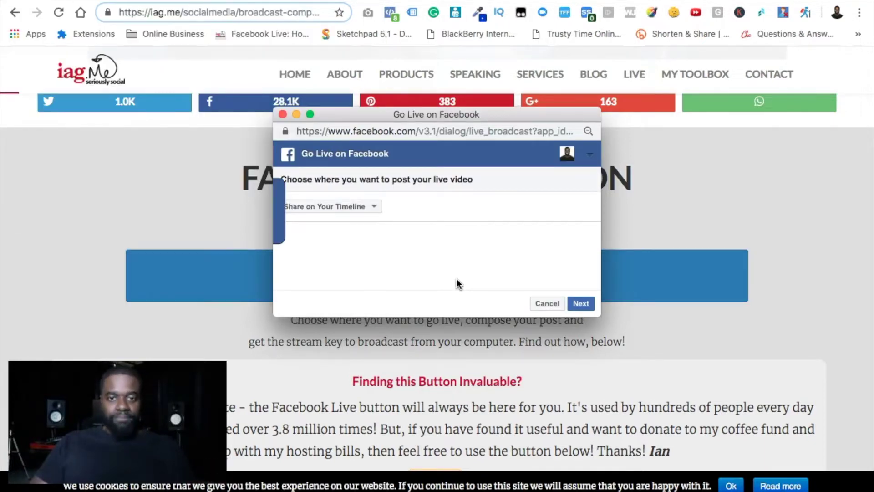
Review the posting destinations for the live video, keep Share on Your Timeline and continue to the stream setup.
click(374, 208)
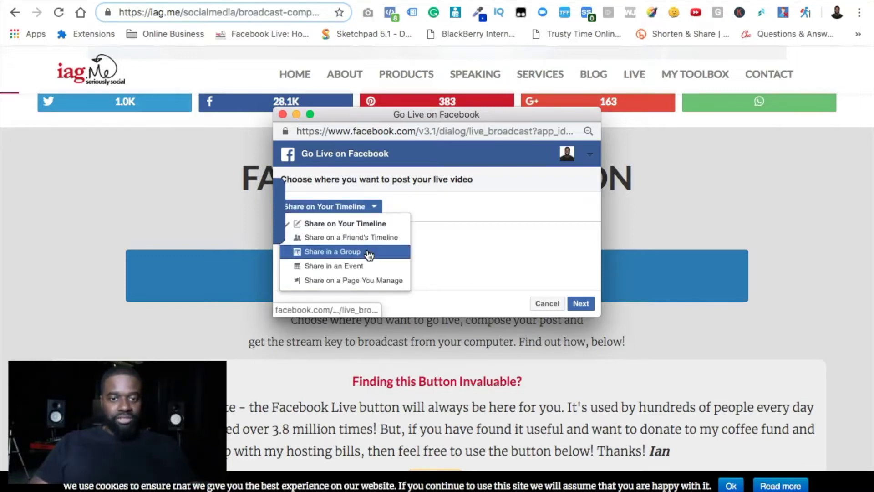
click(495, 215)
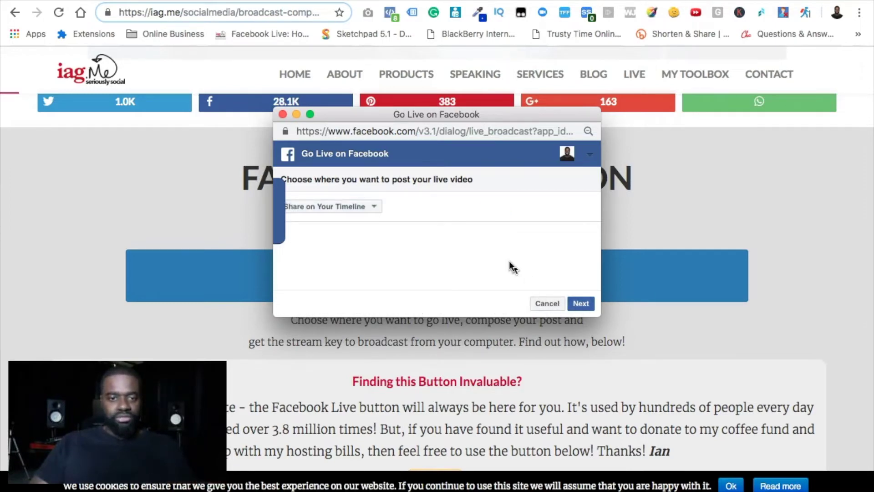
click(577, 305)
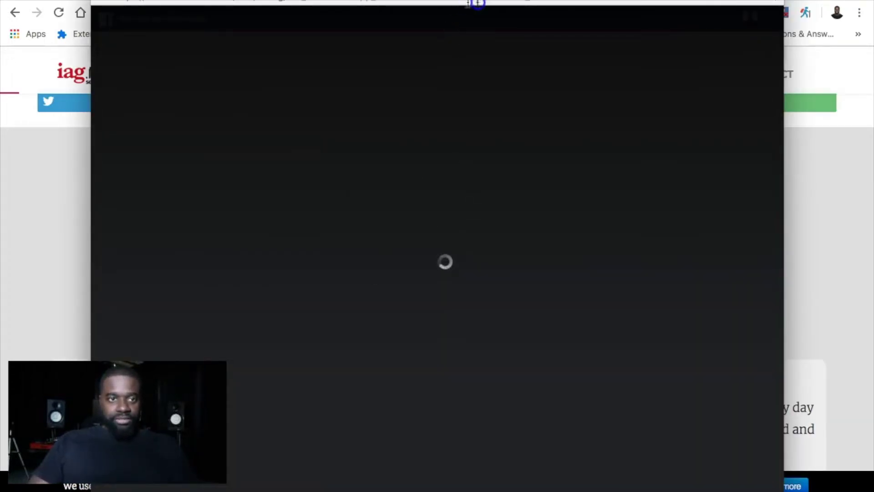
Copy the stream key from Facebook's Connect Your Live Stream to the Live API page.
drag(477, 3, 557, 3)
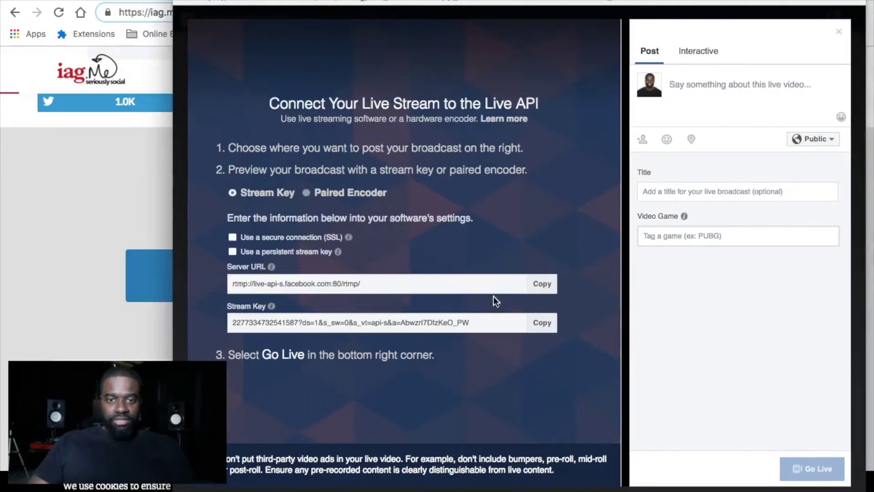
double_click(498, 324)
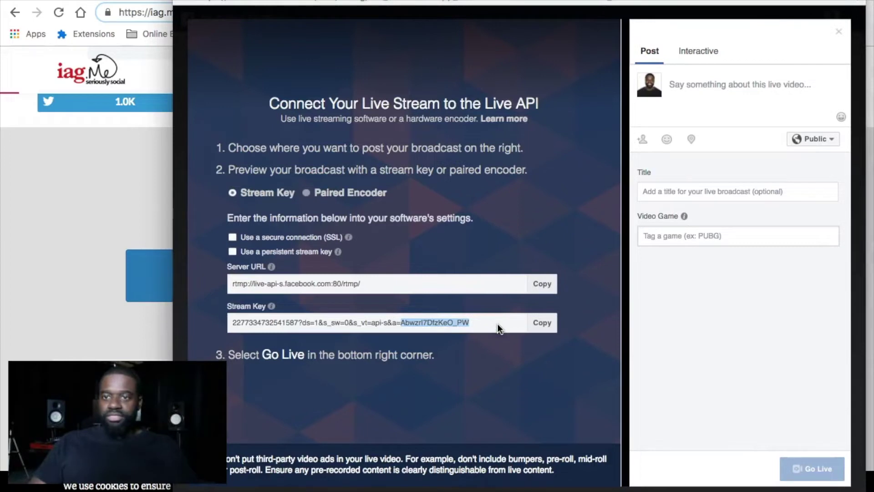
triple_click(495, 324)
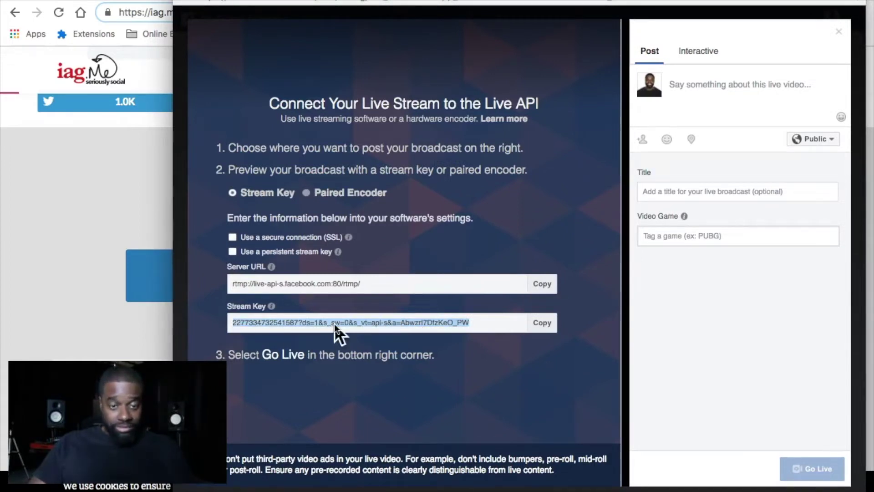
click(542, 322)
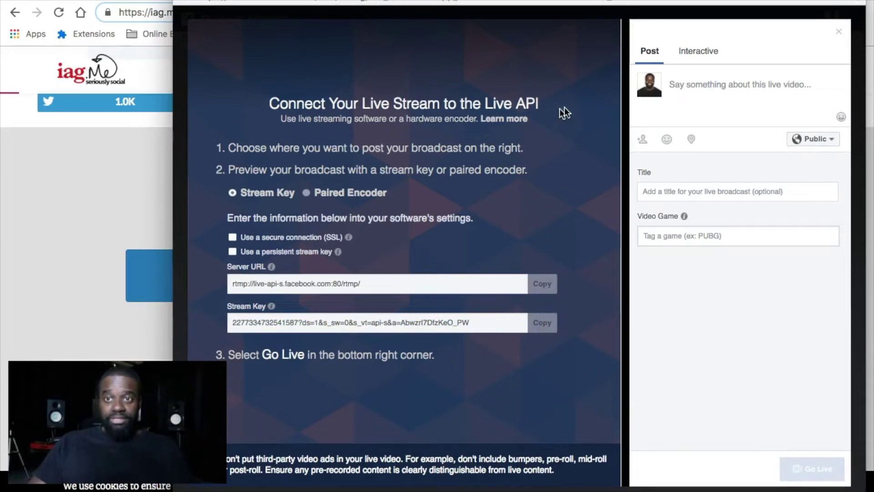
Switch to OBS and open its Stream settings, keeping Facebook Live as the streaming service.
key(super+Tab)
drag(482, 121, 480, 4)
click(820, 456)
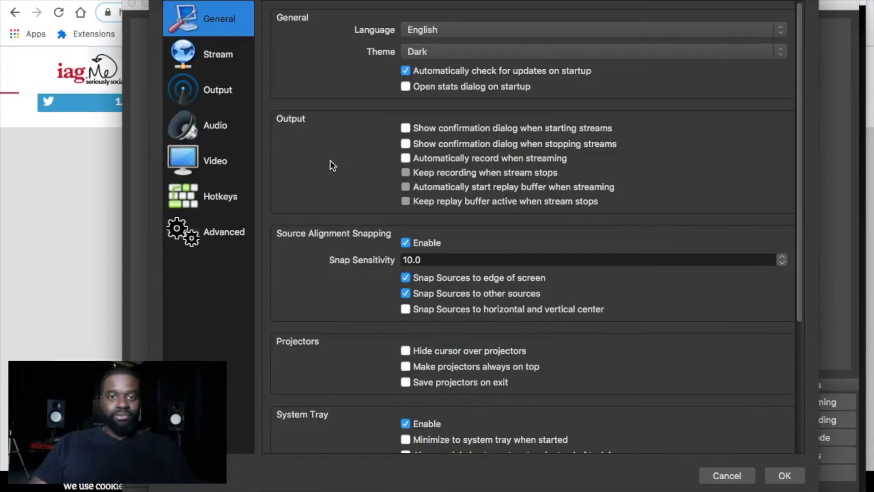
click(198, 56)
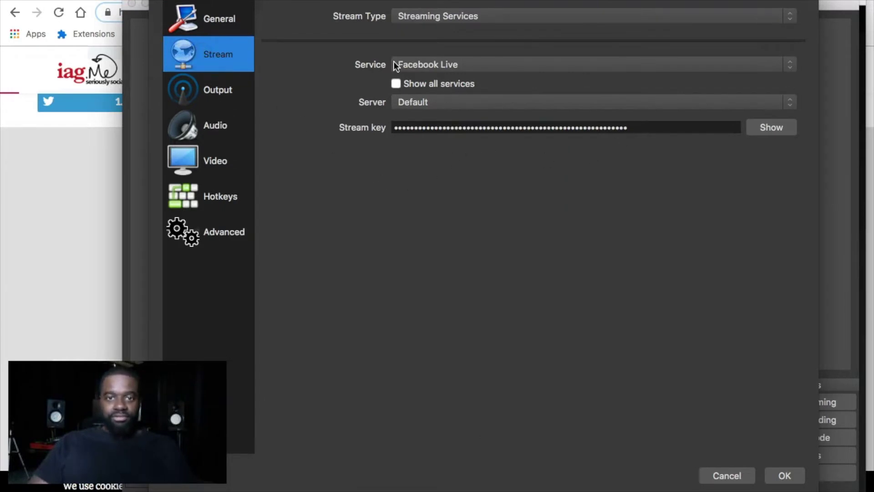
click(452, 64)
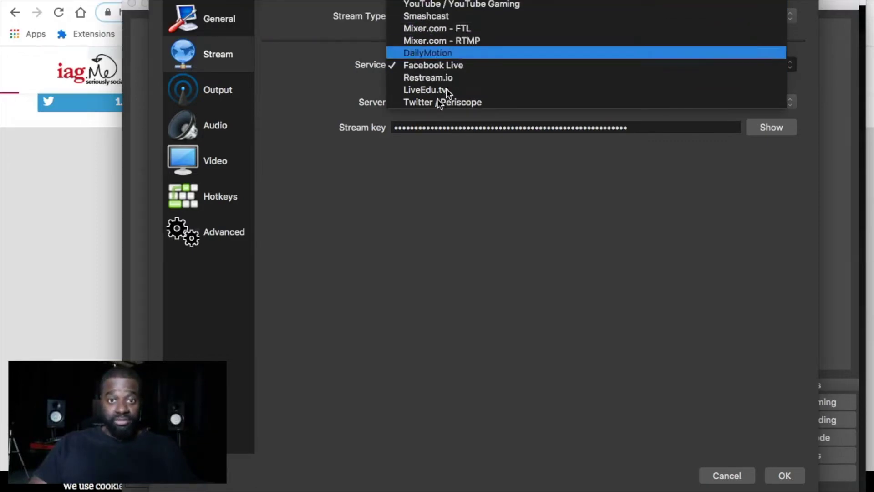
click(469, 196)
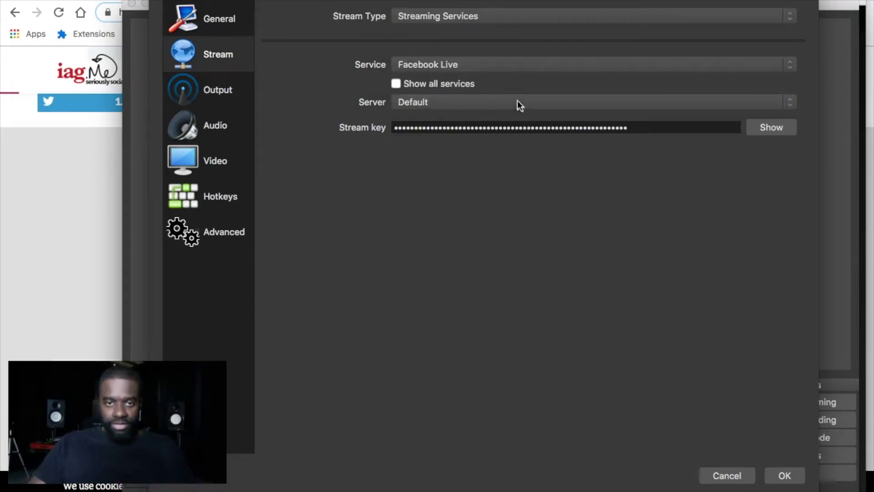
Replace the old stream key with the one copied from Facebook, showing it in plain text, and save the settings.
triple_click(657, 127)
key(BackSpace)
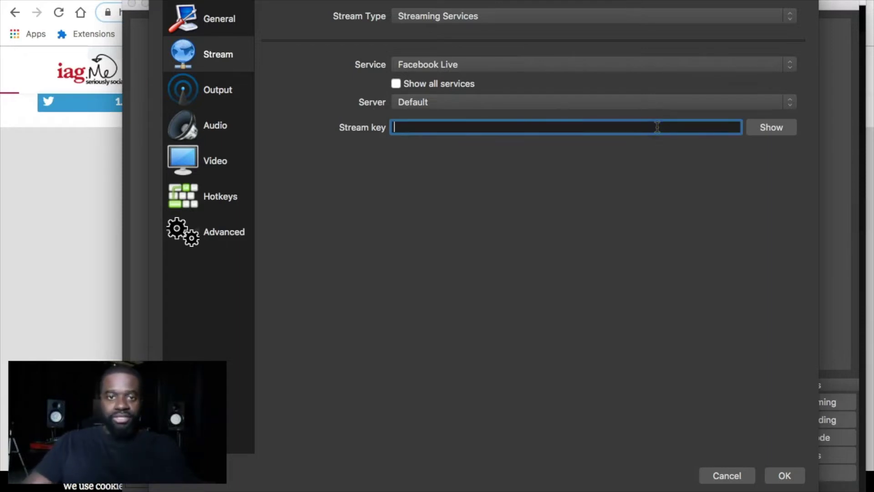
click(778, 130)
click(650, 129)
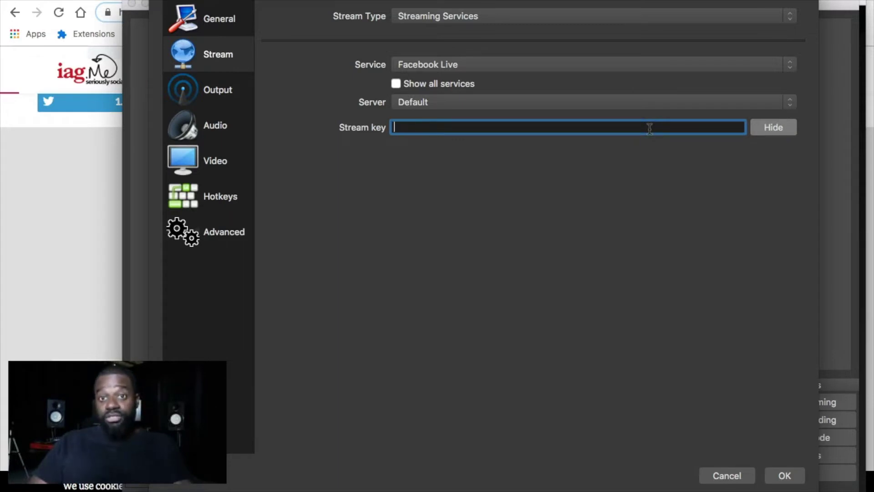
key(super+v)
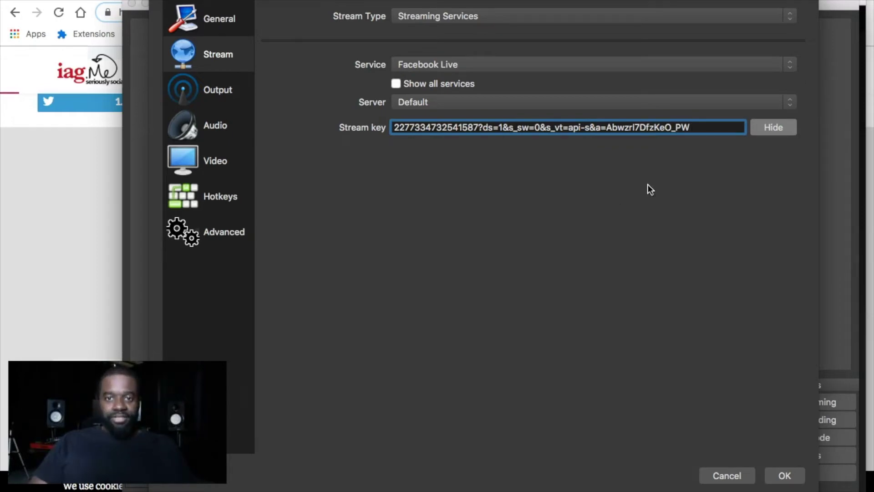
click(785, 475)
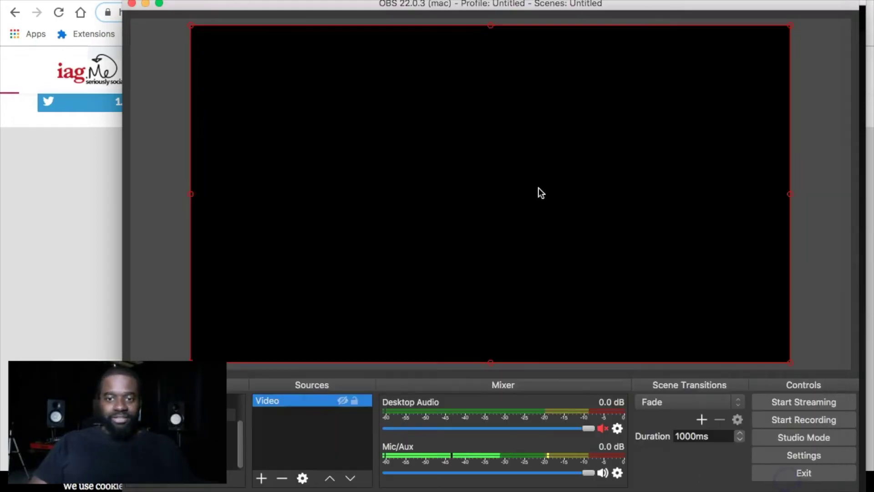
Start streaming from OBS and dismiss the iag.me live notice in the browser.
click(800, 401)
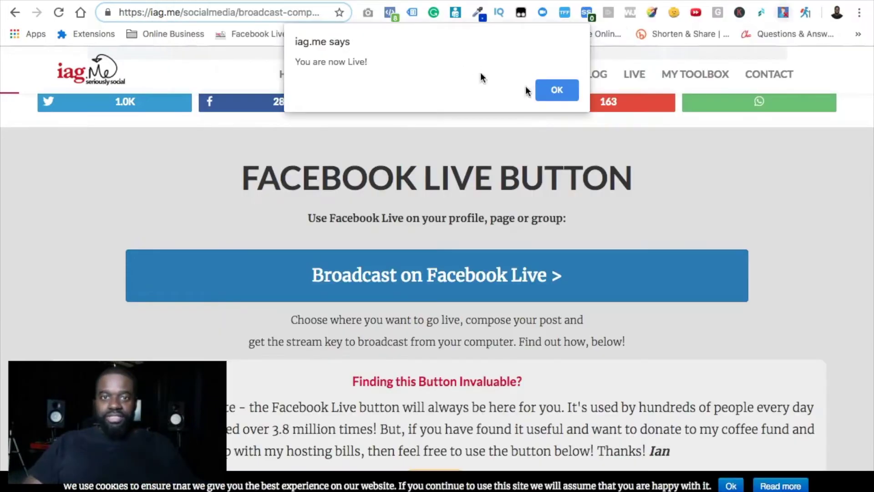
click(556, 90)
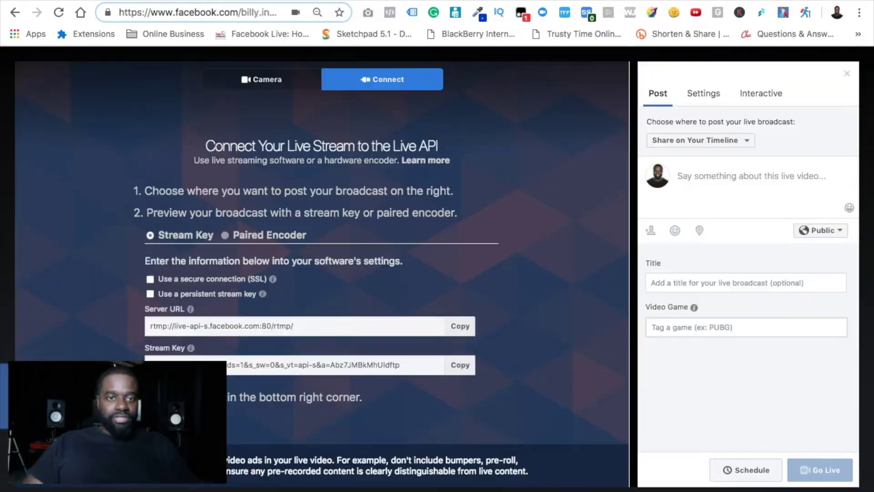
Close the live setup on the Facebook profile, start a new Live Video from the post composer and choose Connect.
click(847, 75)
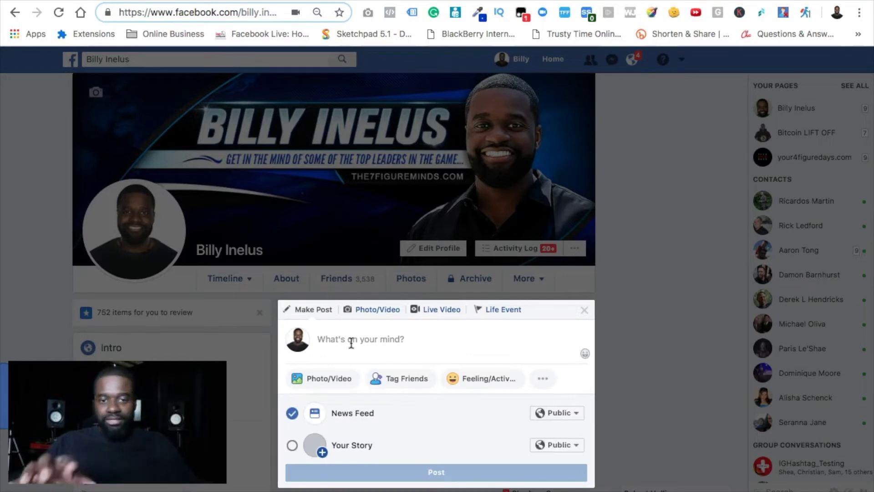
click(437, 317)
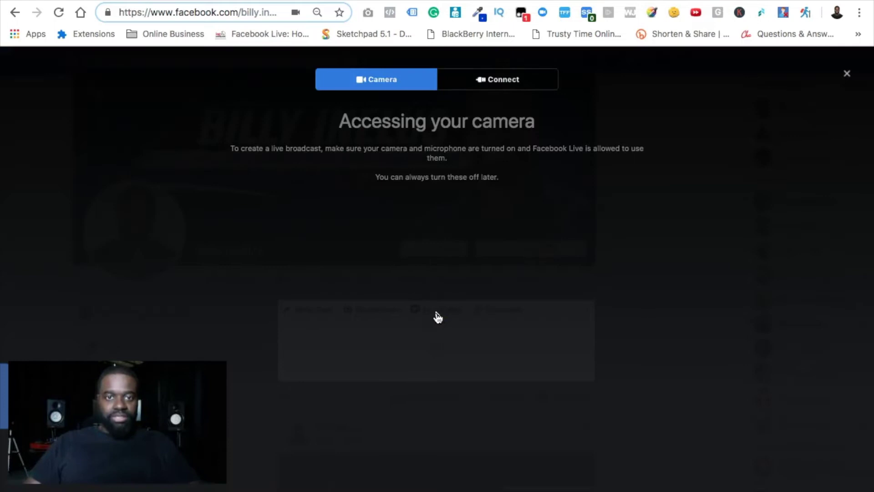
click(503, 85)
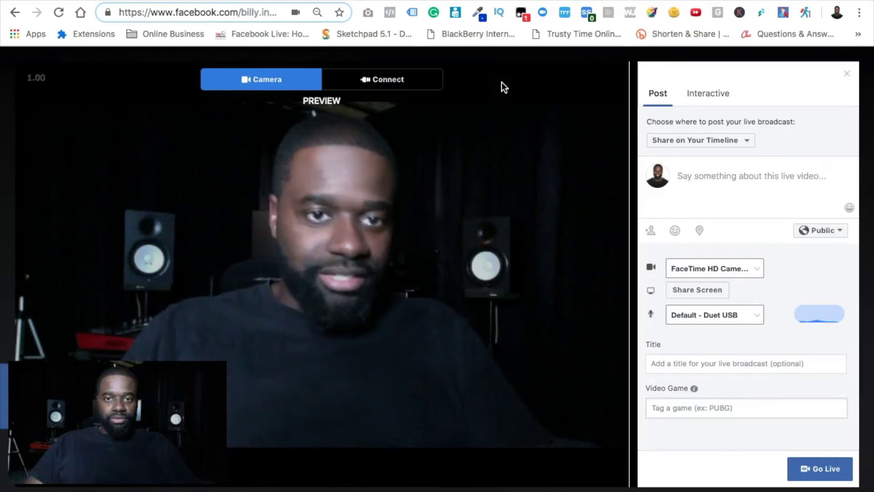
click(399, 82)
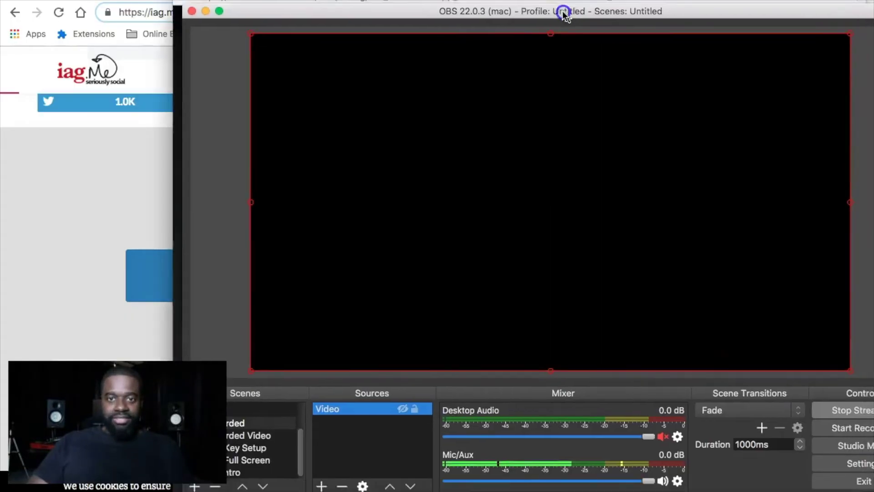
In OBS, examine the source types that can be added to the Pre-recorded scene, without adding one.
drag(565, 14, 613, 1)
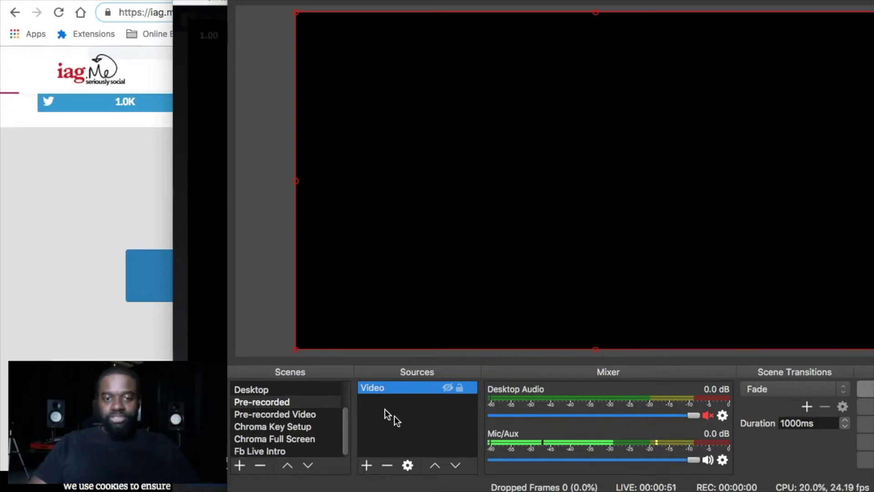
click(369, 465)
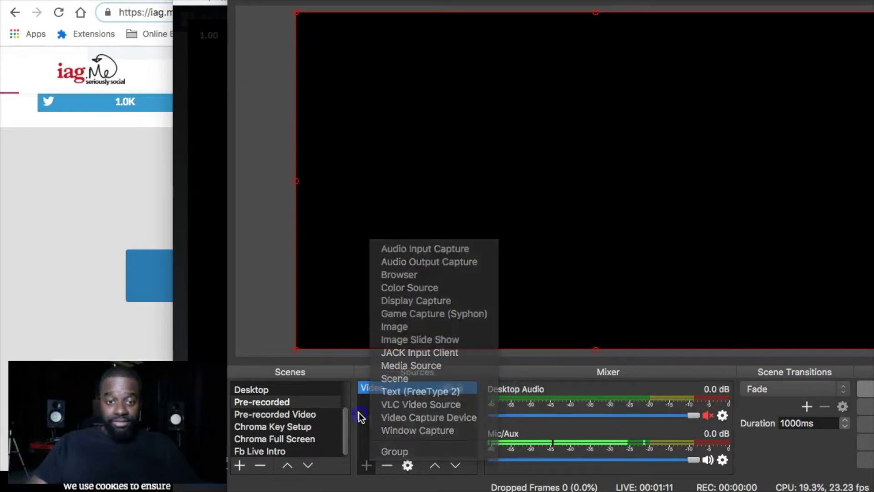
click(386, 396)
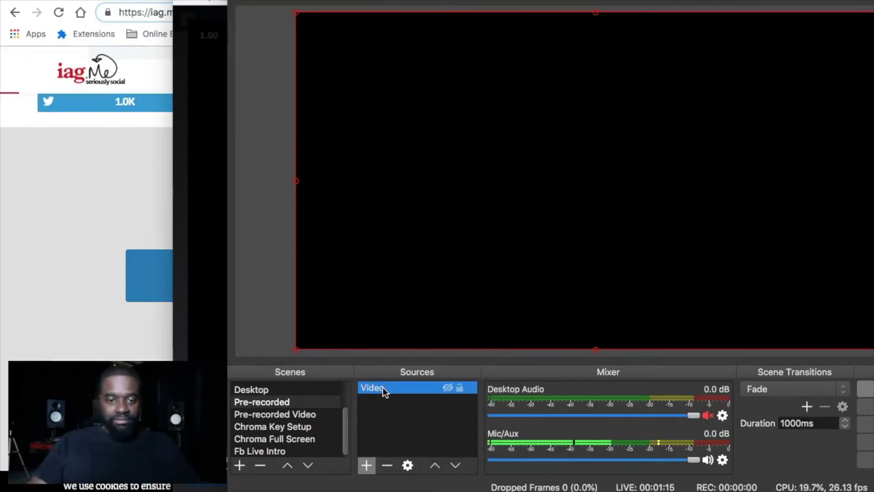
Examine the Video source's properties and the media file types selectable for its local file, leaving the settings unchanged.
right_click(383, 387)
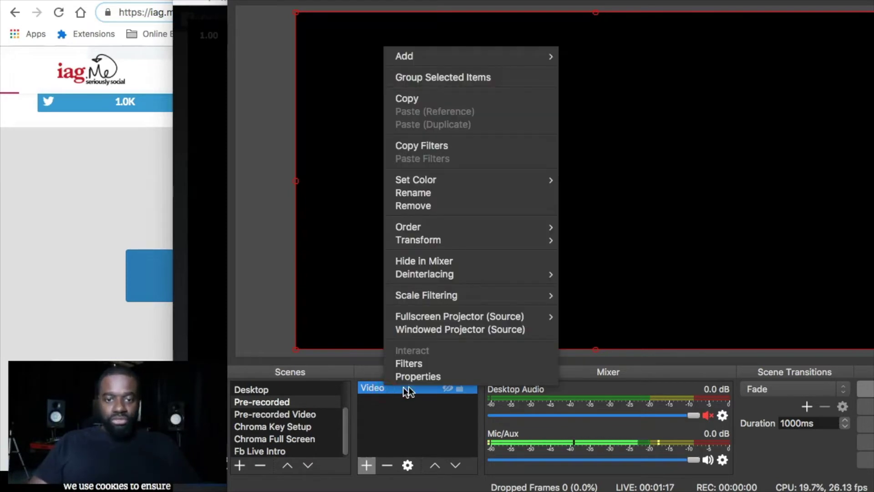
click(425, 376)
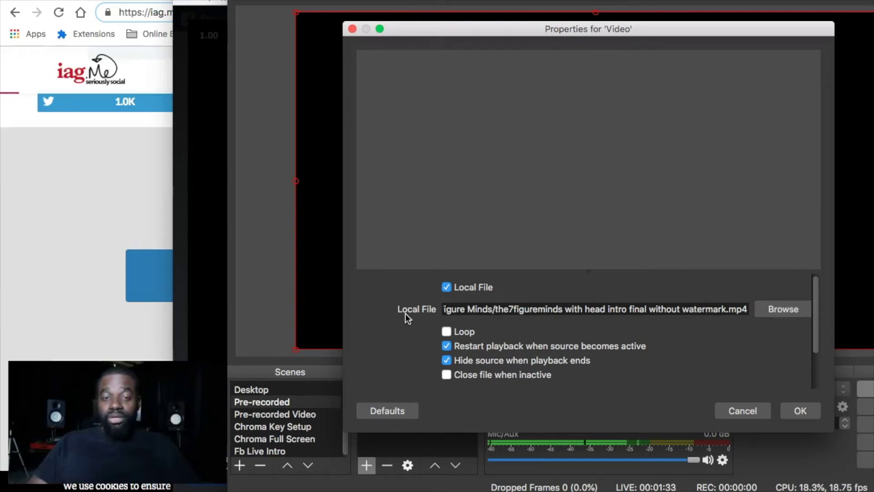
click(781, 312)
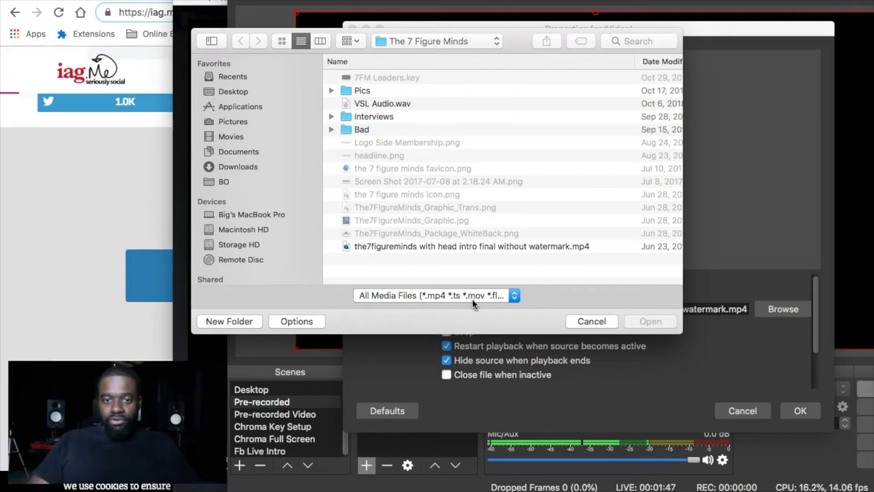
click(513, 296)
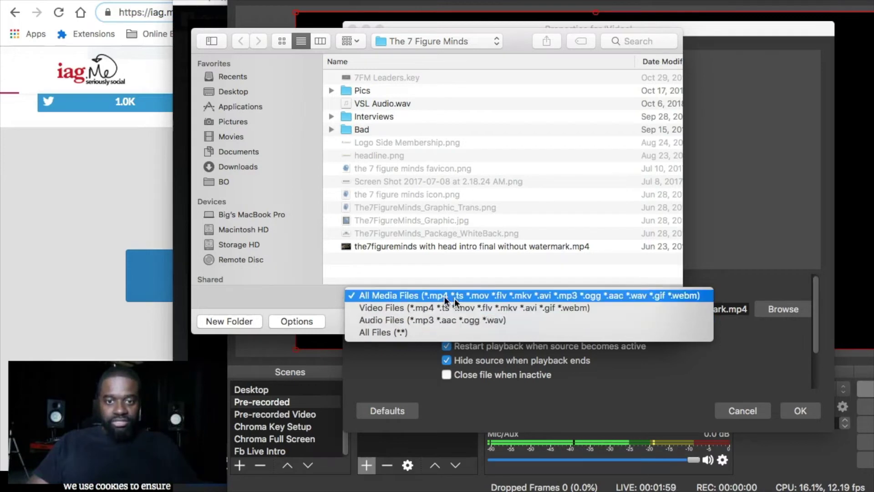
click(517, 39)
click(593, 325)
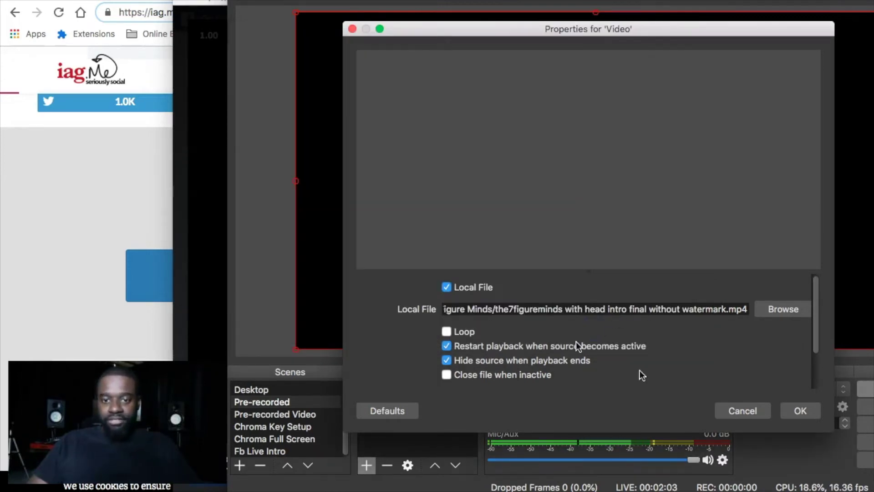
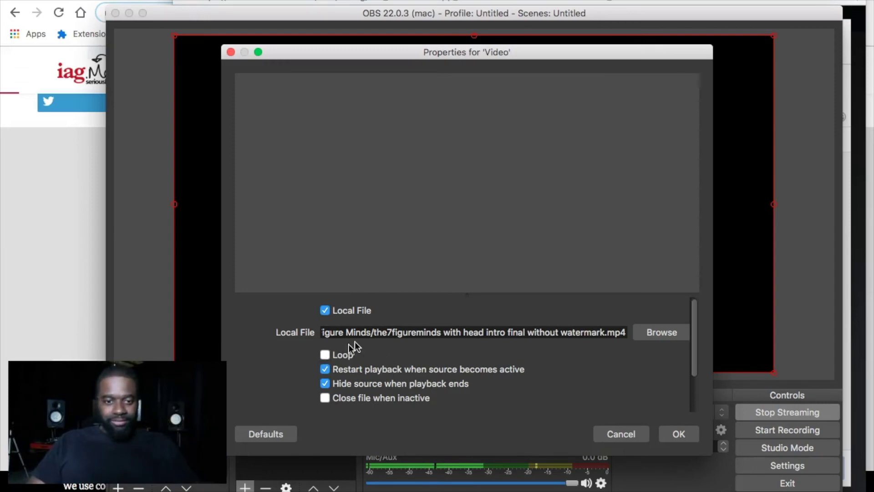
click(636, 438)
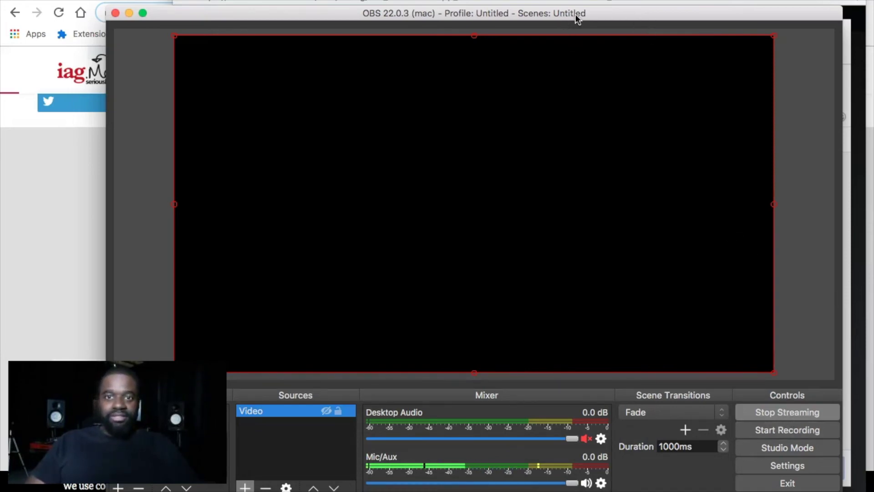
Switch to the Facebook live setup in the browser and enter "Test Pre-Recorded Video" as the live video's description.
click(629, 5)
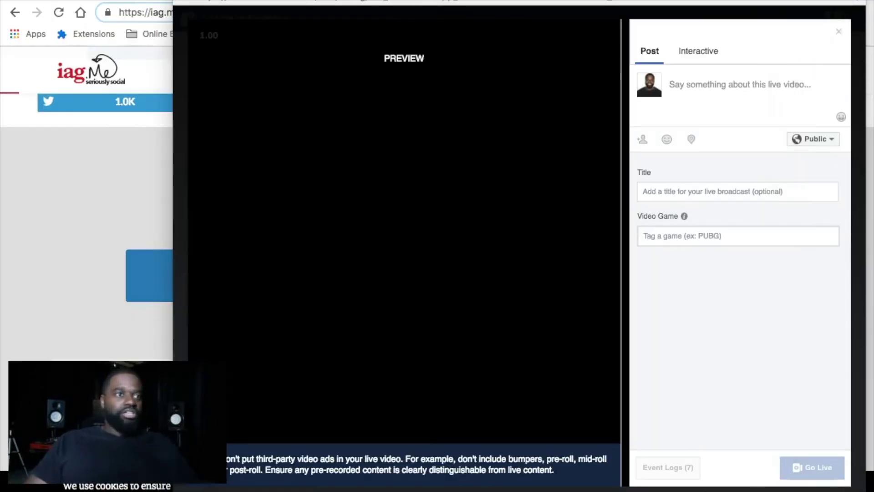
click(740, 83)
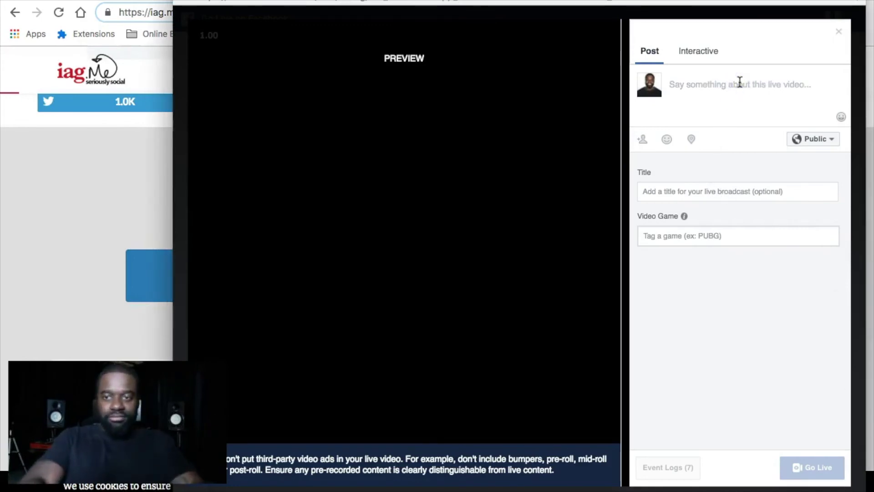
text(Test )
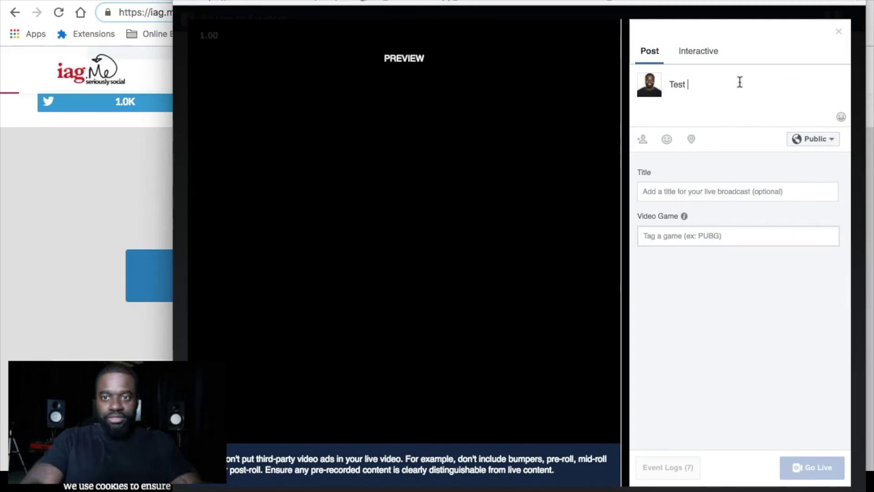
text(Pre-R)
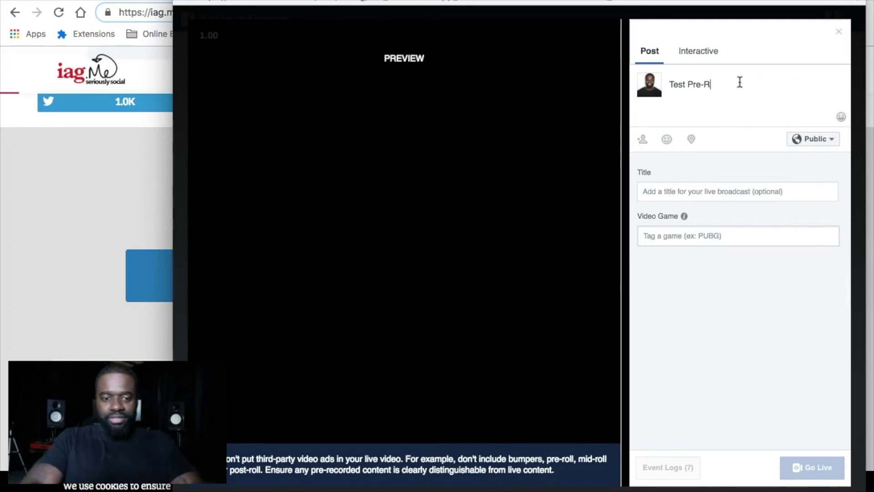
text(ecorded)
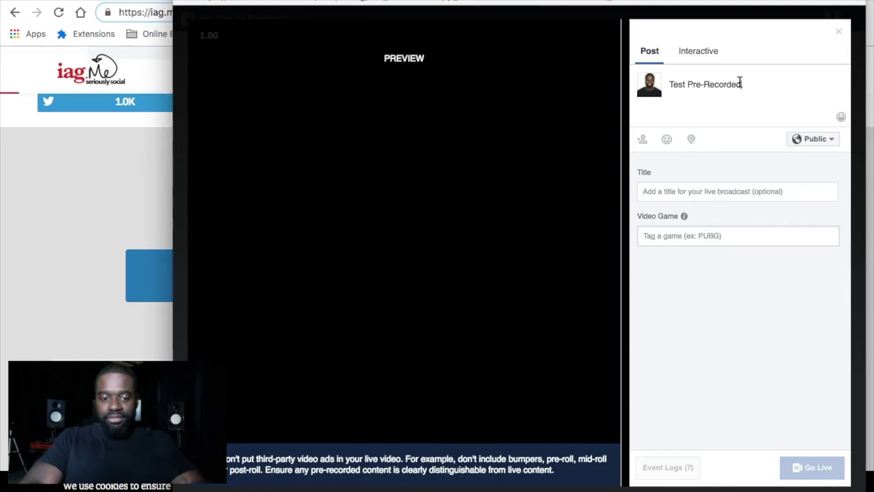
text( Video)
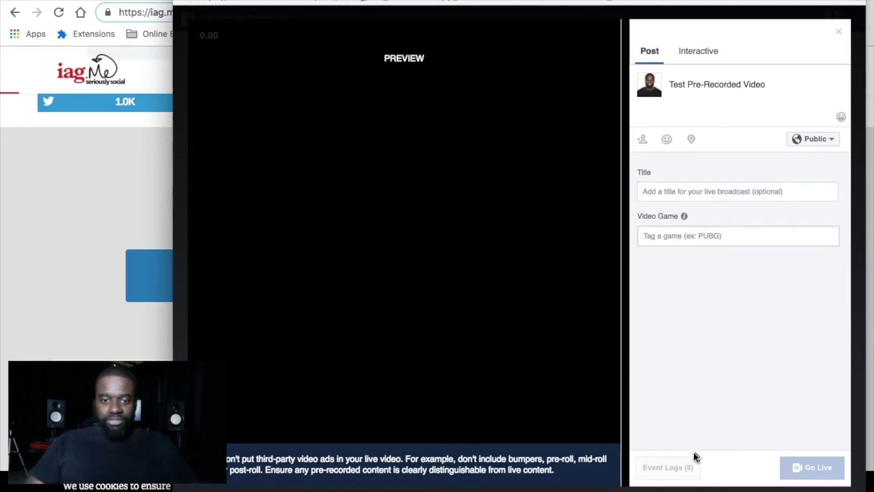
mouse_move(820, 466)
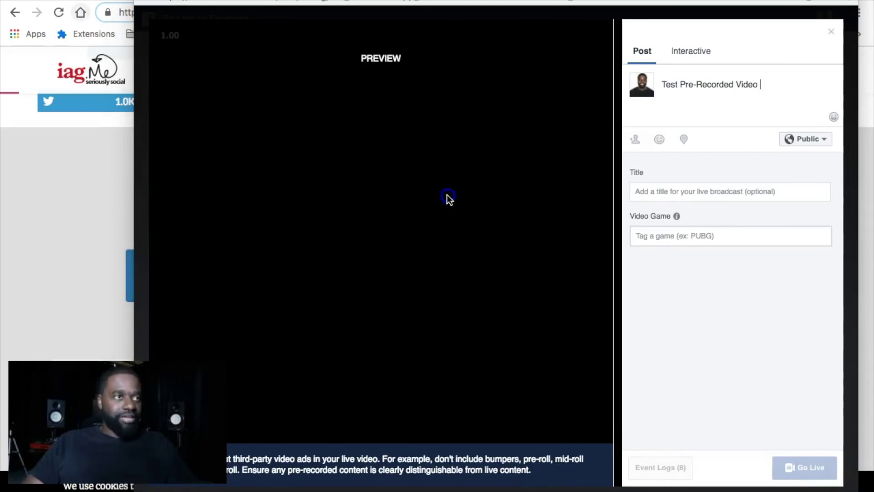
Switch back to OBS and make the hidden Video source visible so the pre-recorded clip plays in the stream.
key(super+Tab)
double_click(473, 54)
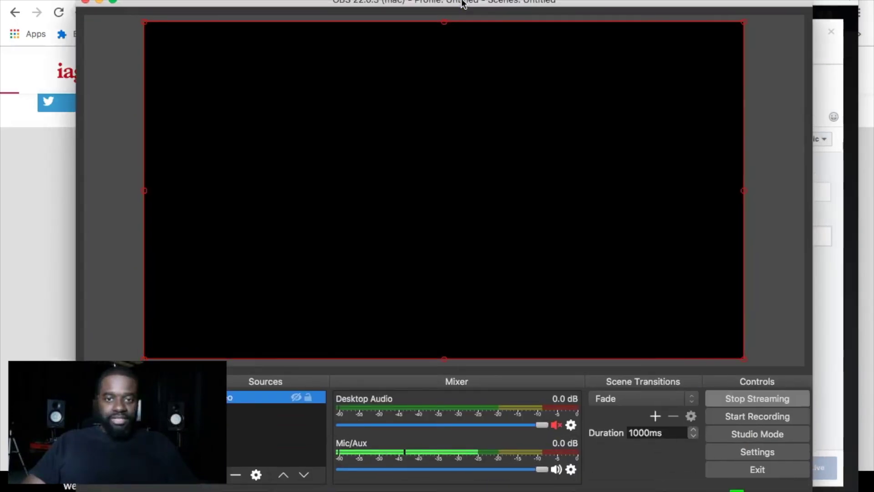
click(296, 399)
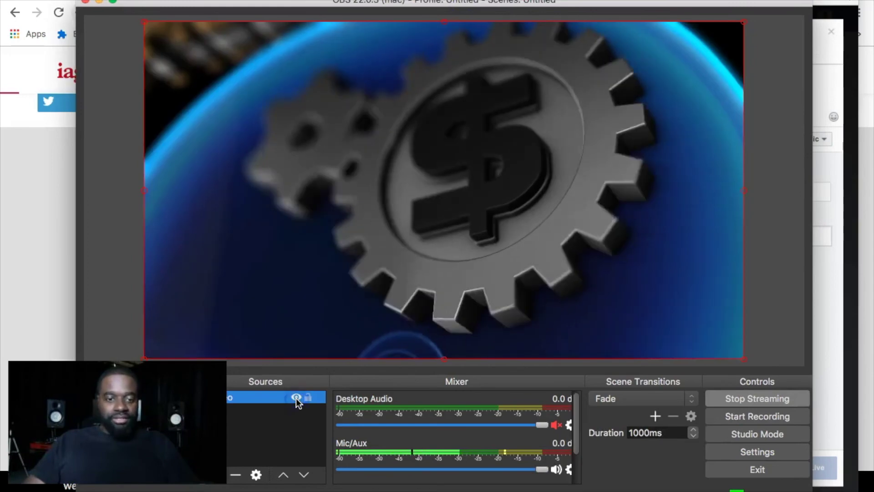